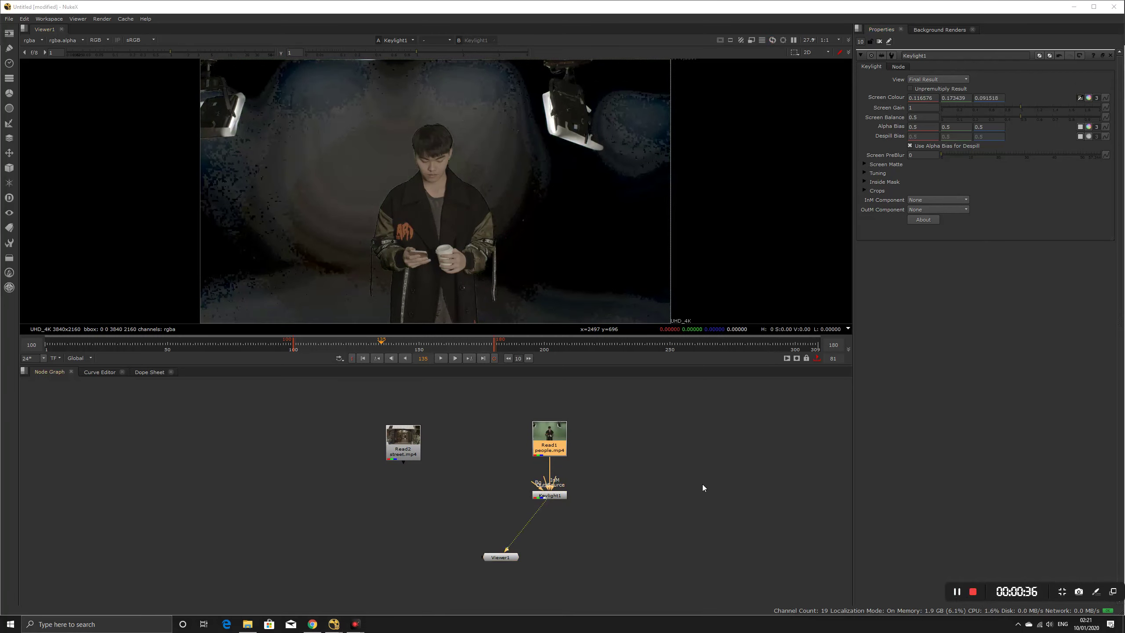
# Step: Add a Roto node after Keylight1 and draw a closed Bezier shape loosely around the man
pyautogui.click(557, 495)
pyautogui.press('o')
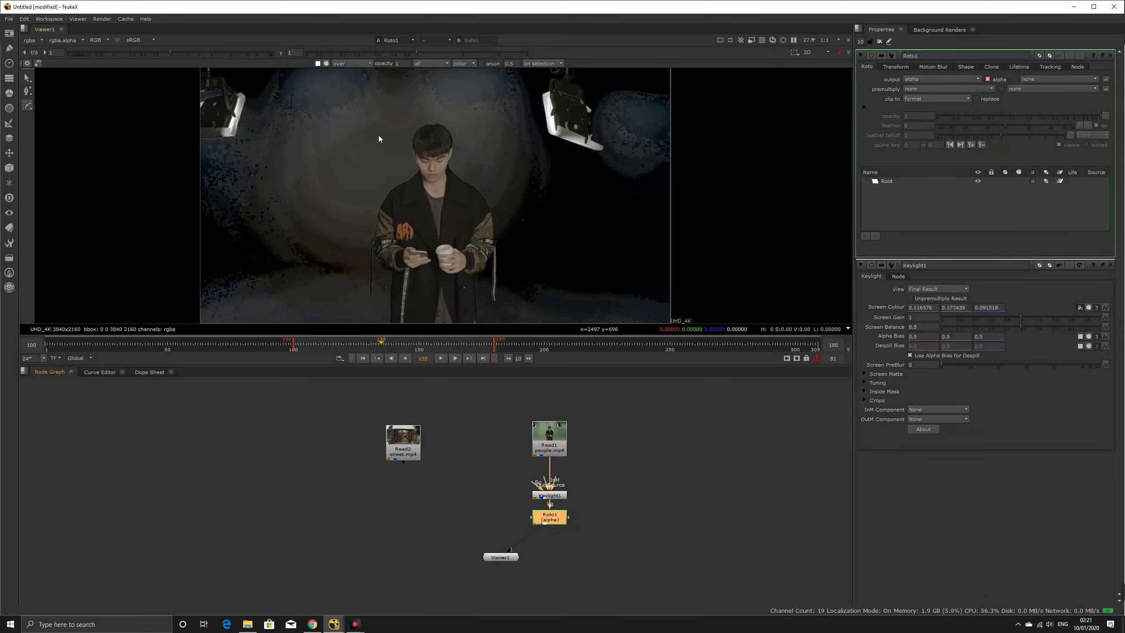
pyautogui.click(410, 124)
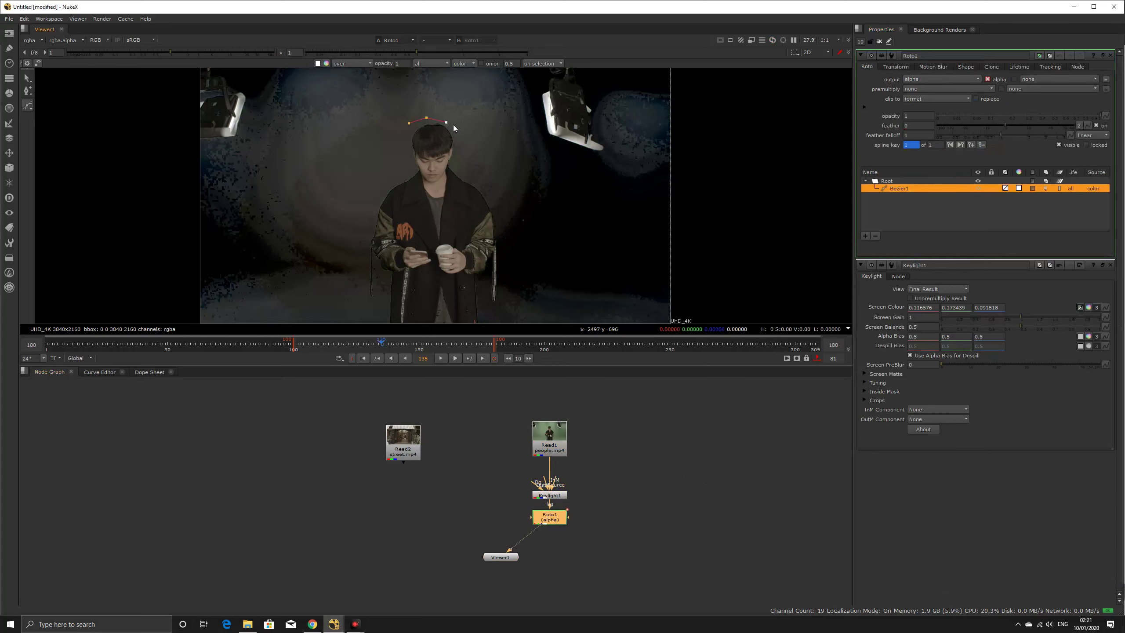
pyautogui.click(469, 150)
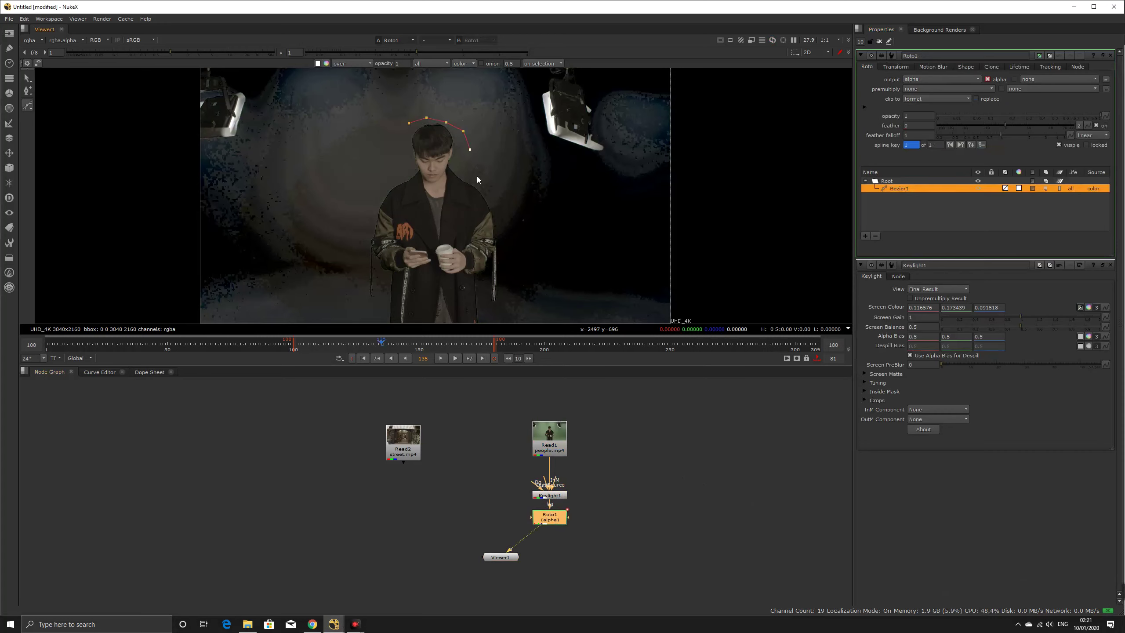
pyautogui.click(507, 236)
pyautogui.click(509, 261)
pyautogui.click(508, 282)
pyautogui.scroll(-2, 509, 288)
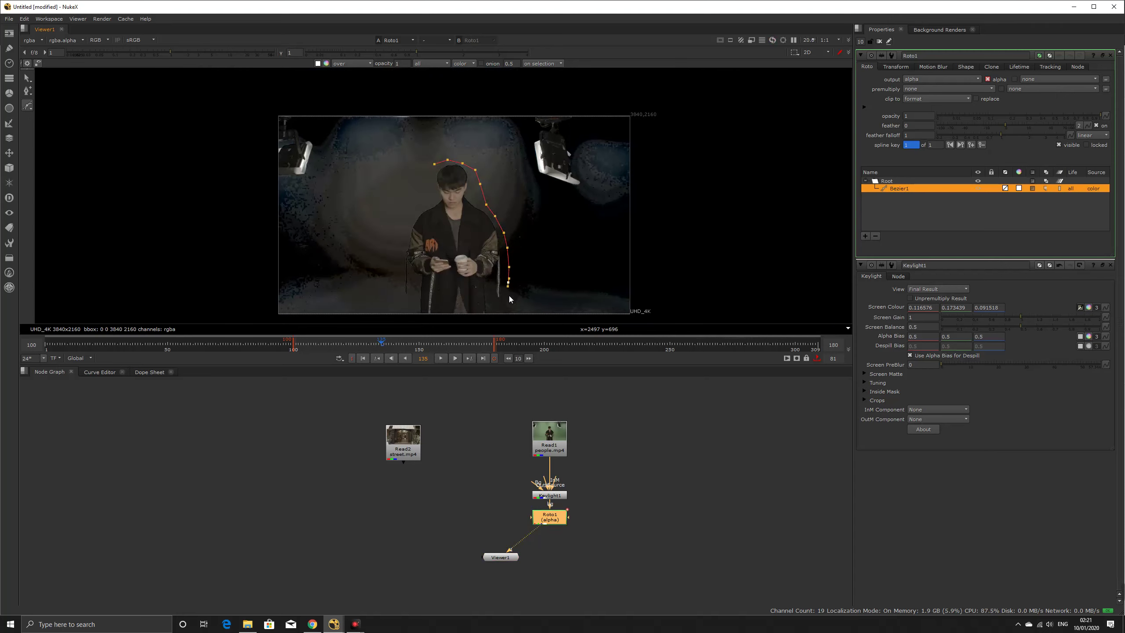
pyautogui.click(506, 298)
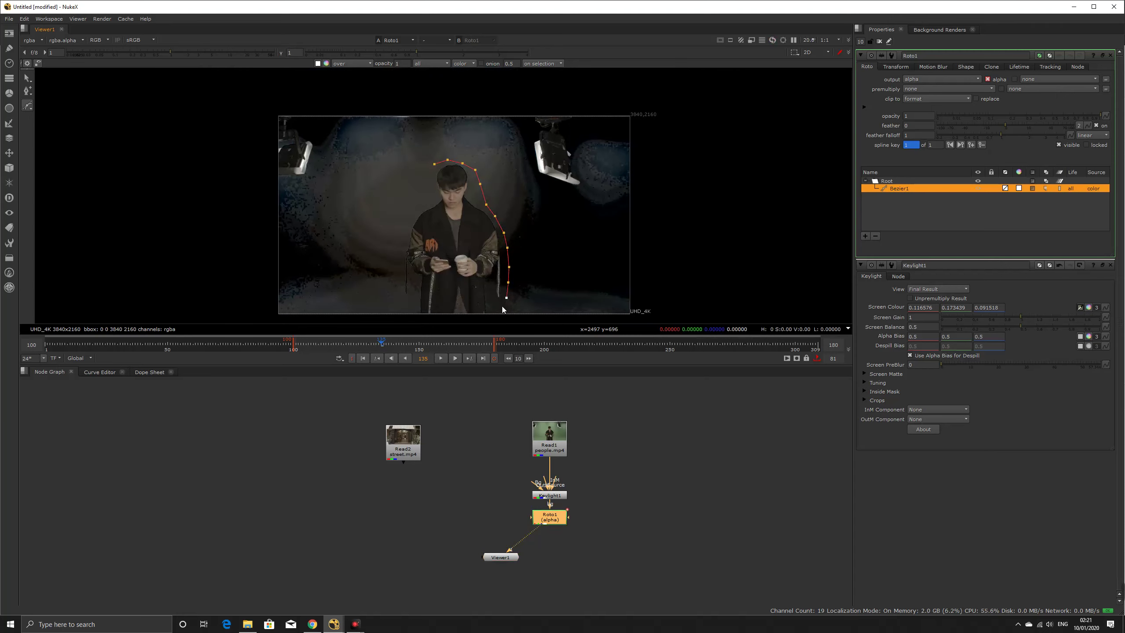
pyautogui.click(428, 321)
pyautogui.click(415, 319)
pyautogui.click(416, 301)
pyautogui.click(403, 217)
pyautogui.click(419, 199)
pyautogui.click(425, 189)
pyautogui.click(434, 164)
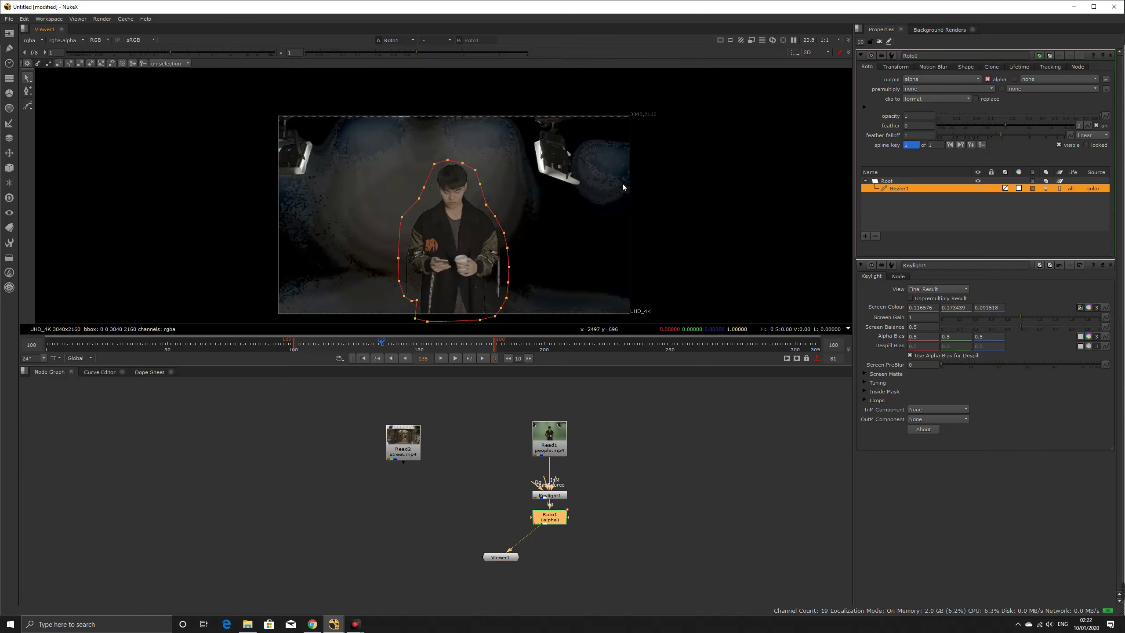
# Step: Display the alpha channel of the Roto1 result in the viewer
pyautogui.click(1019, 189)
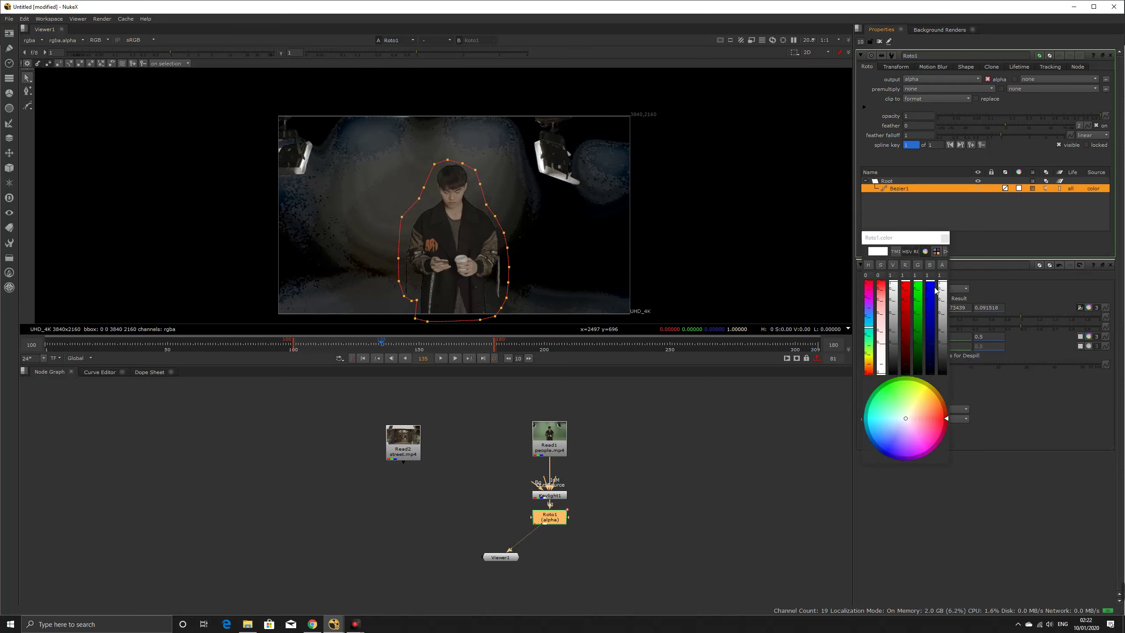
pyautogui.click(964, 233)
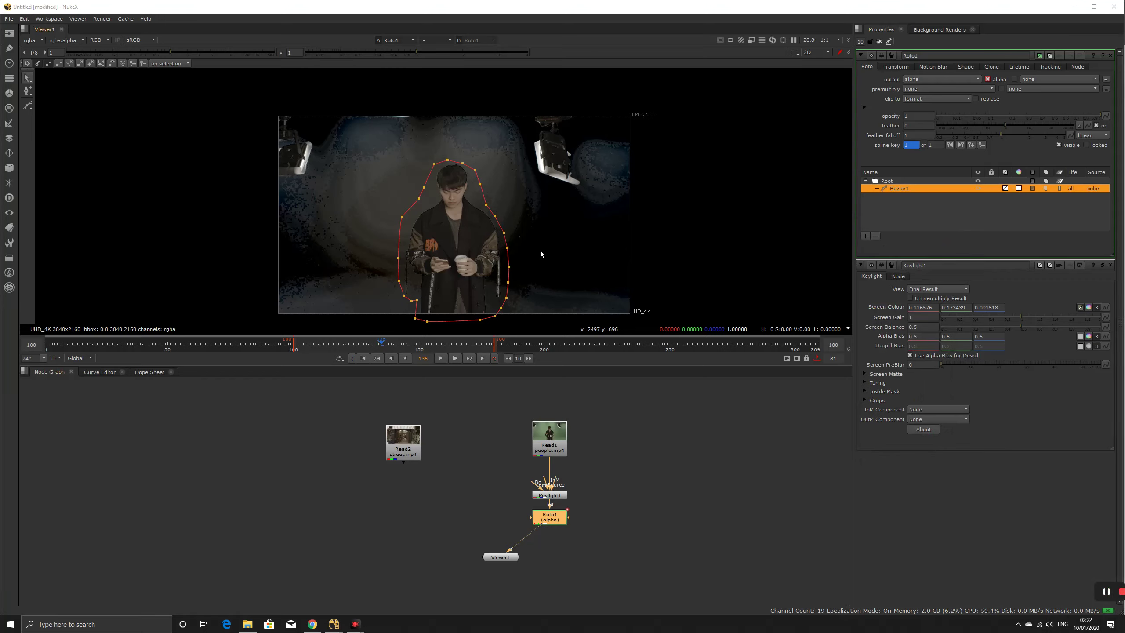
pyautogui.click(664, 449)
pyautogui.press('a')
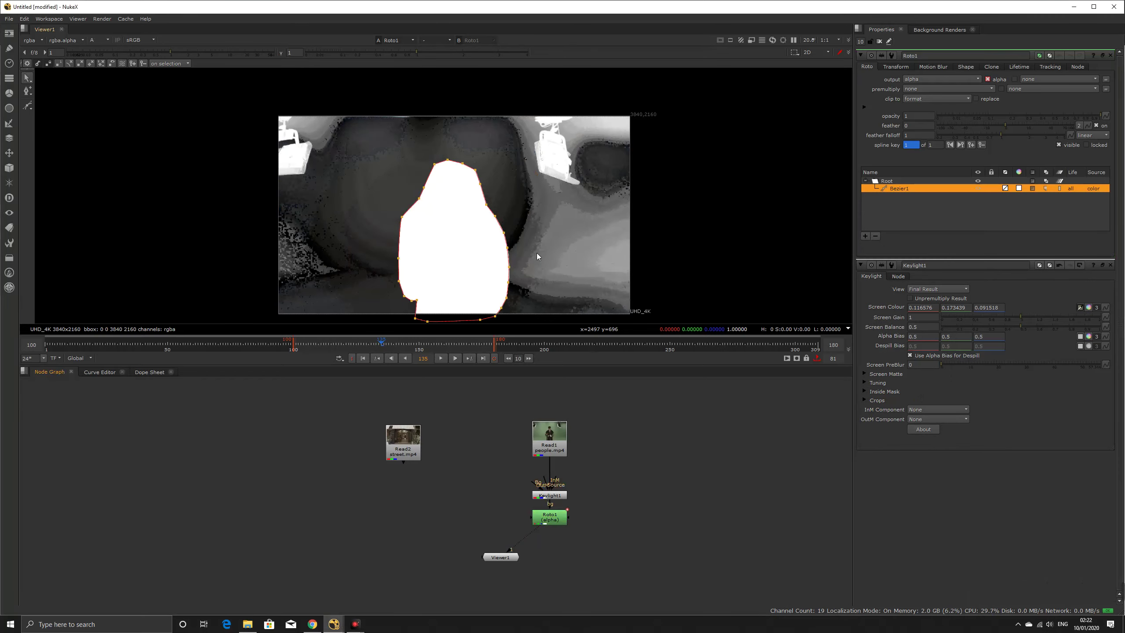
pyautogui.click(1004, 188)
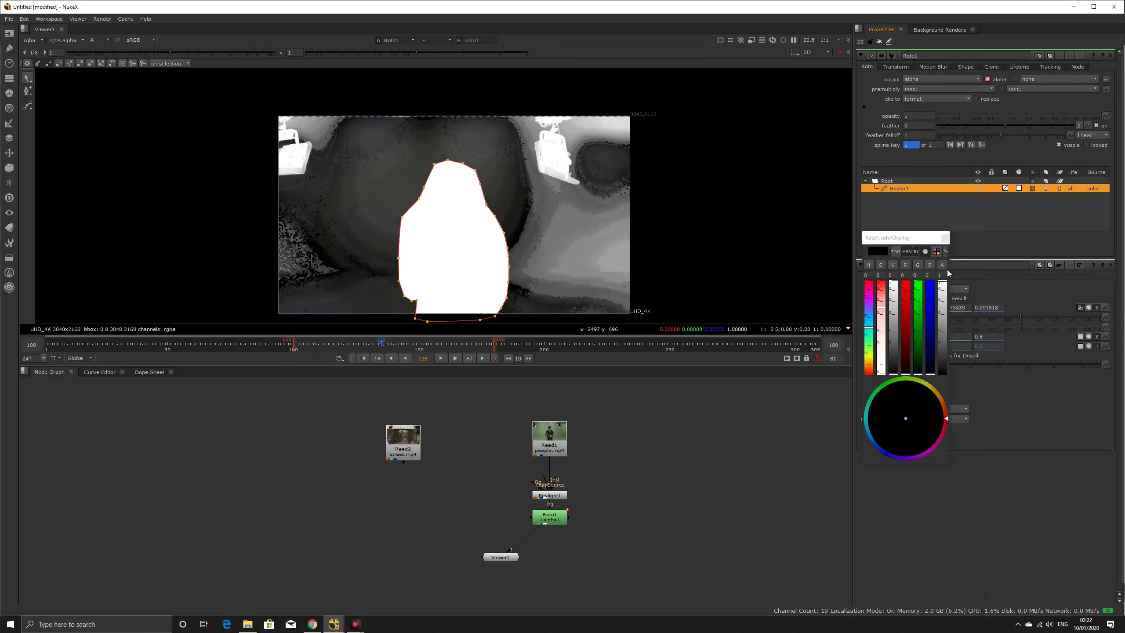
pyautogui.moveTo(942, 285); pyautogui.dragTo(942, 371)
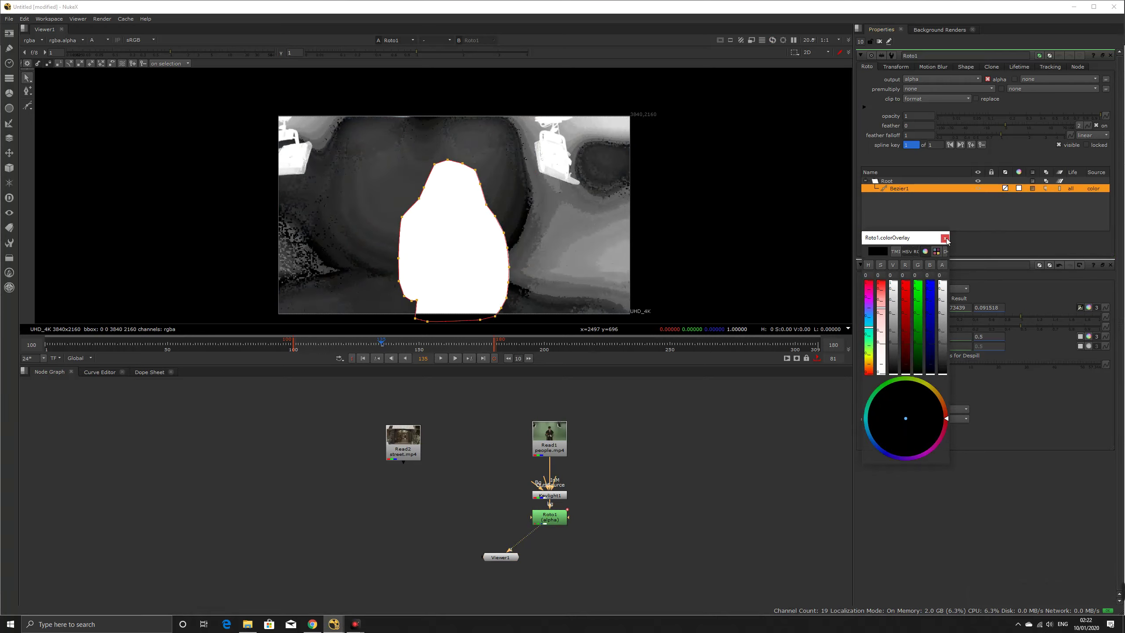
pyautogui.moveTo(959, 594)
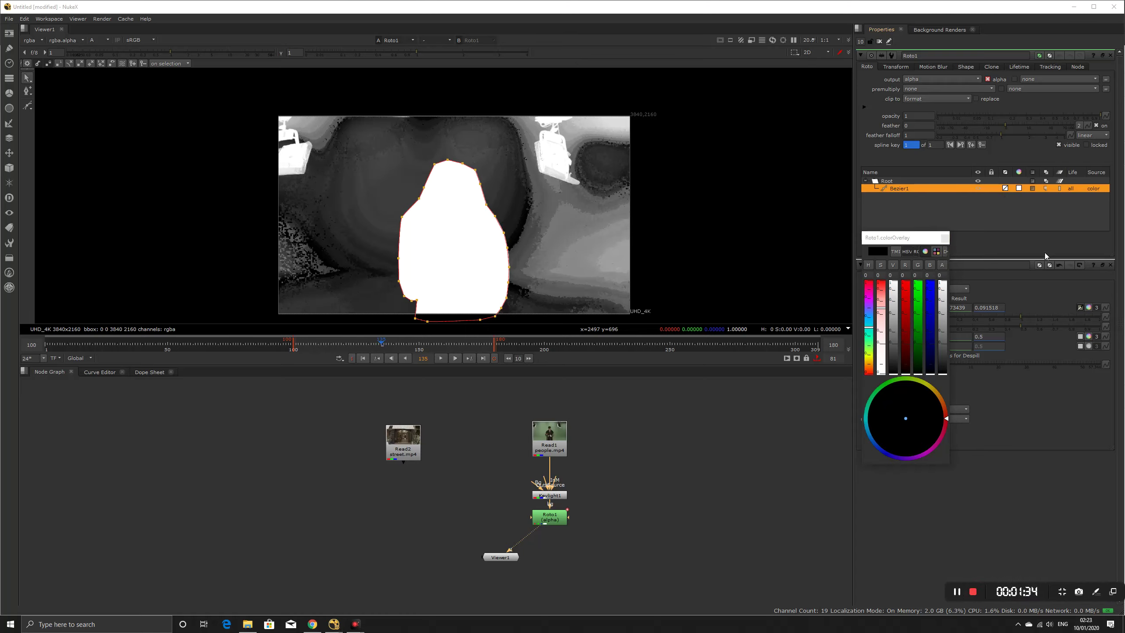
# Step: Invert the Bezier shape around the man in Roto1
pyautogui.click(1033, 188)
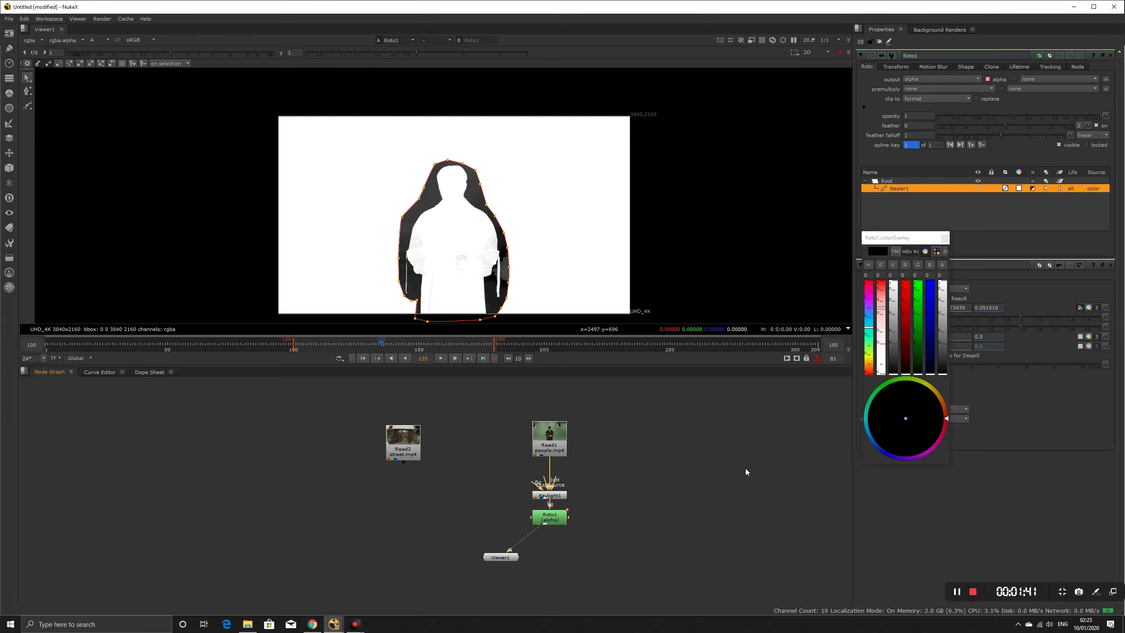
# Step: Add a Premult node below Roto1 and return the viewer to the RGB display
pyautogui.click(541, 517)
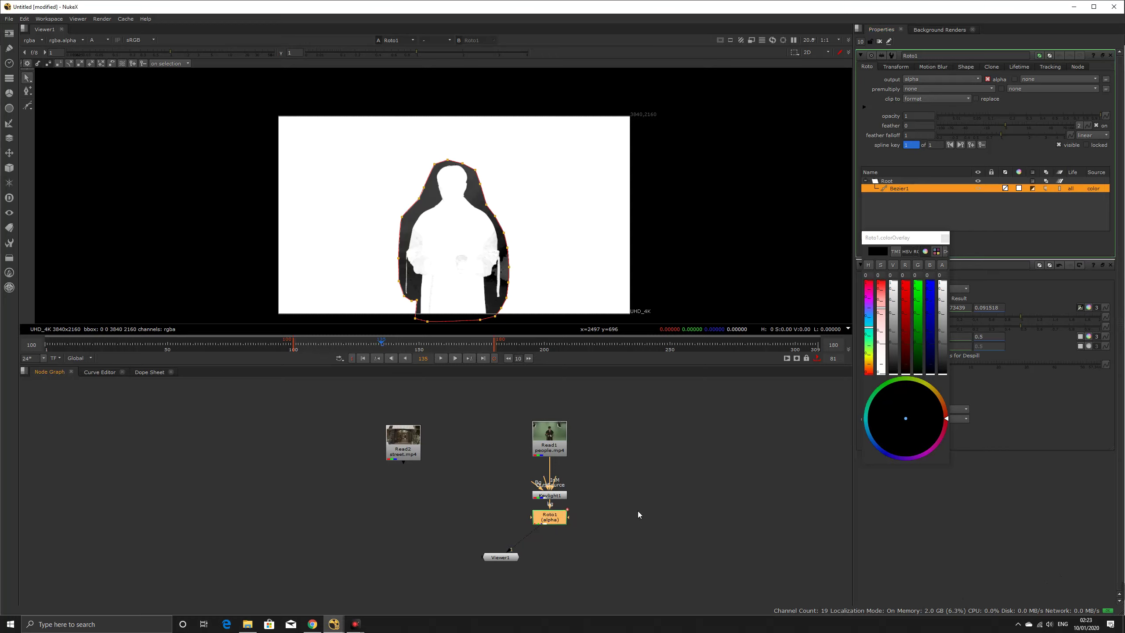
pyautogui.press('Tab')
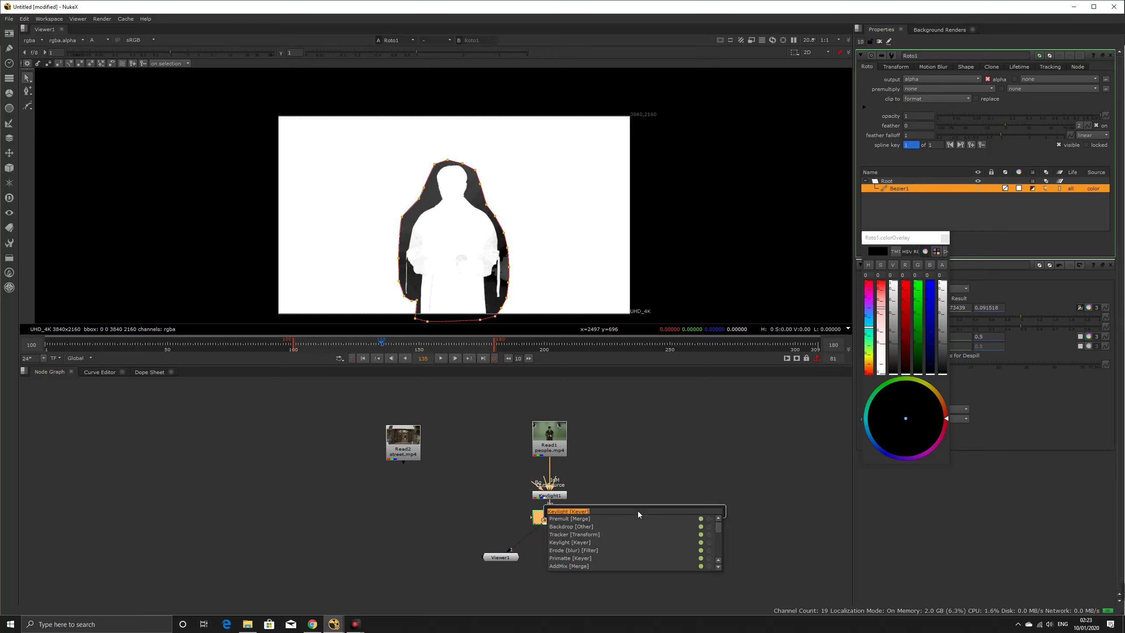
pyautogui.write('premult')
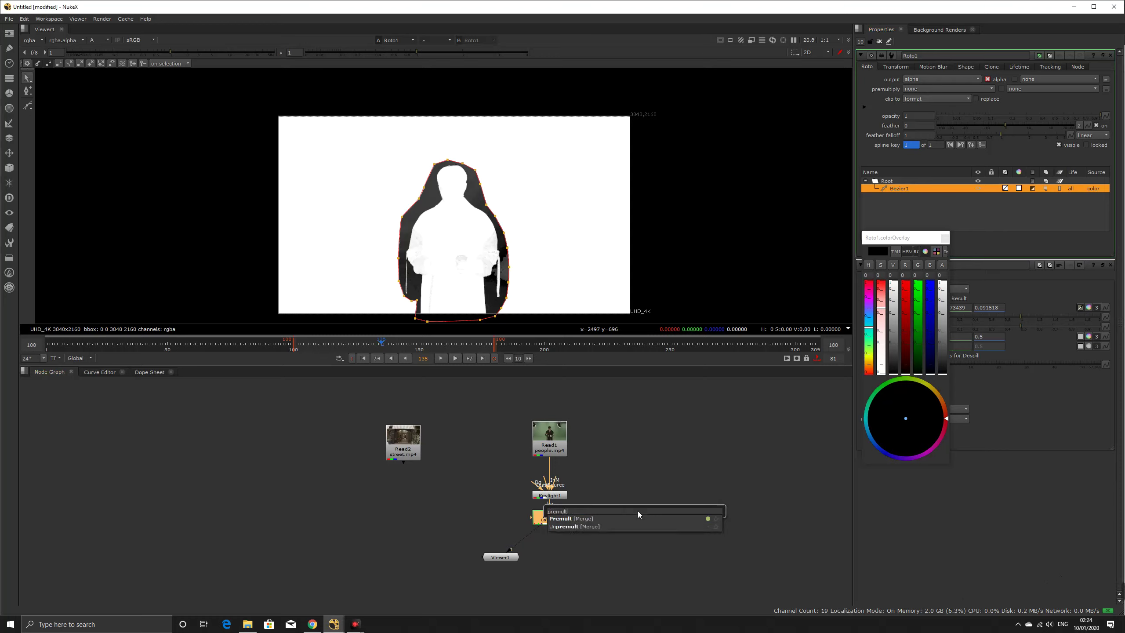
pyautogui.click(588, 520)
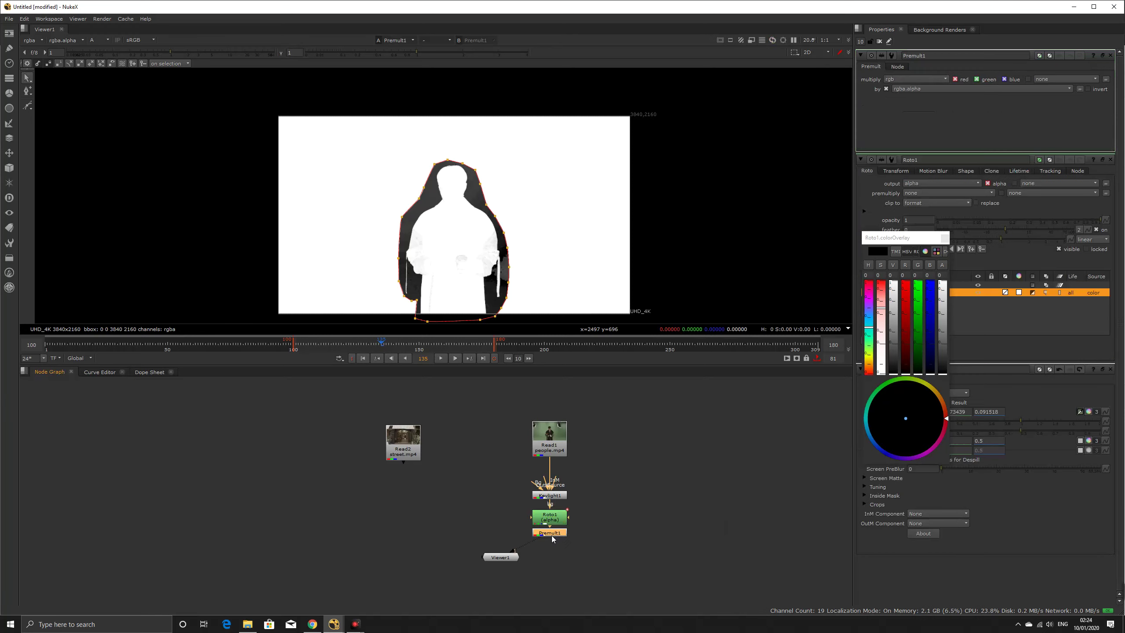
pyautogui.moveTo(552, 537); pyautogui.dragTo(552, 544)
pyautogui.press('a')
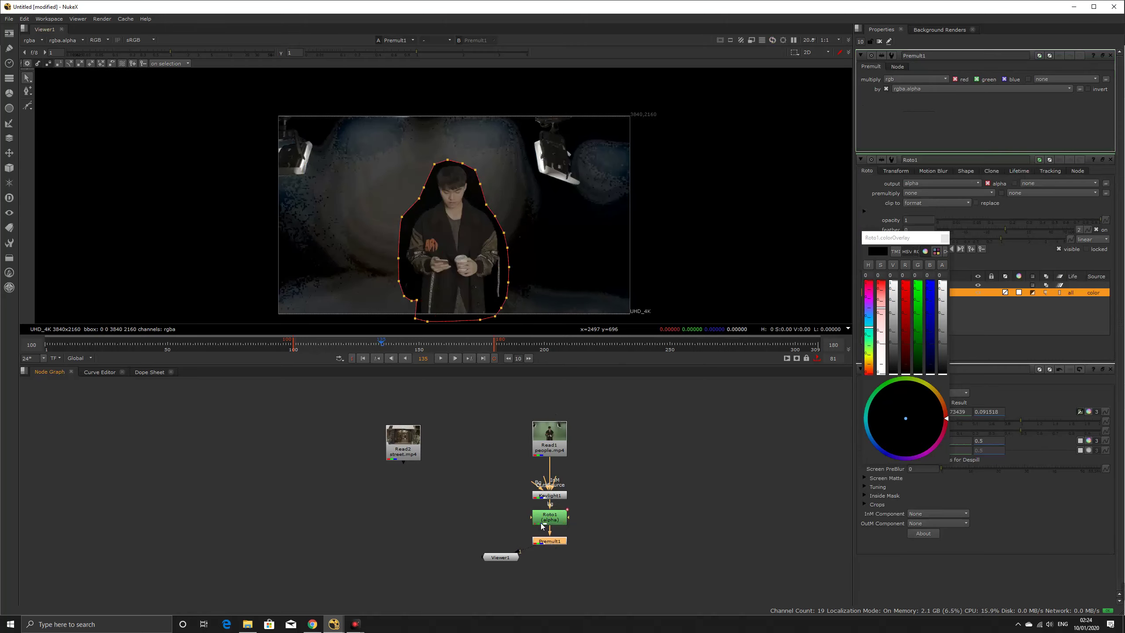
# Step: Add a Merge node with its B input from the street.mp4 Read node and its A input from Premult1
pyautogui.moveTo(499, 559); pyautogui.dragTo(498, 578)
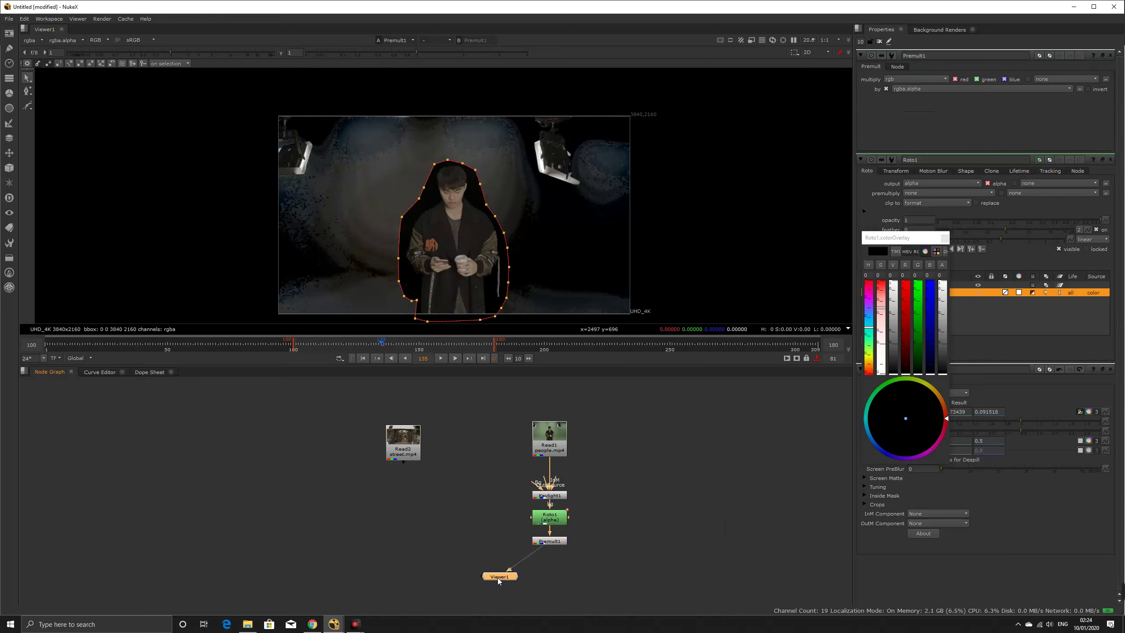
pyautogui.click(427, 514)
pyautogui.press('Tab')
pyautogui.write('mer')
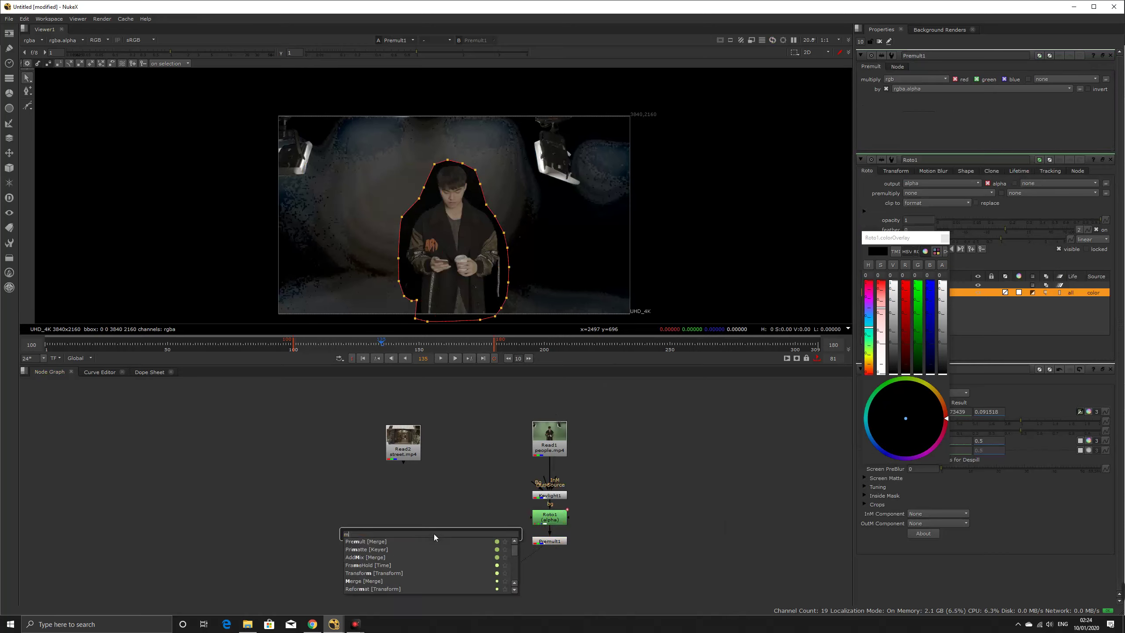
pyautogui.click(378, 541)
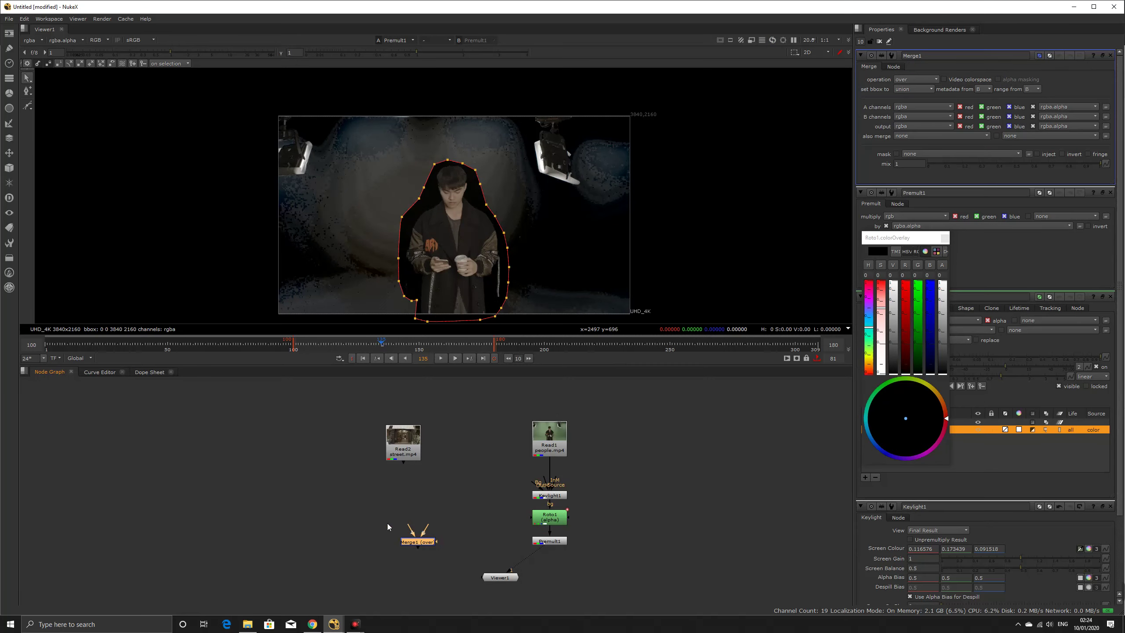
pyautogui.moveTo(411, 545); pyautogui.dragTo(384, 408)
pyautogui.scroll(2, 460, 545)
pyautogui.scroll(-2, 483, 414)
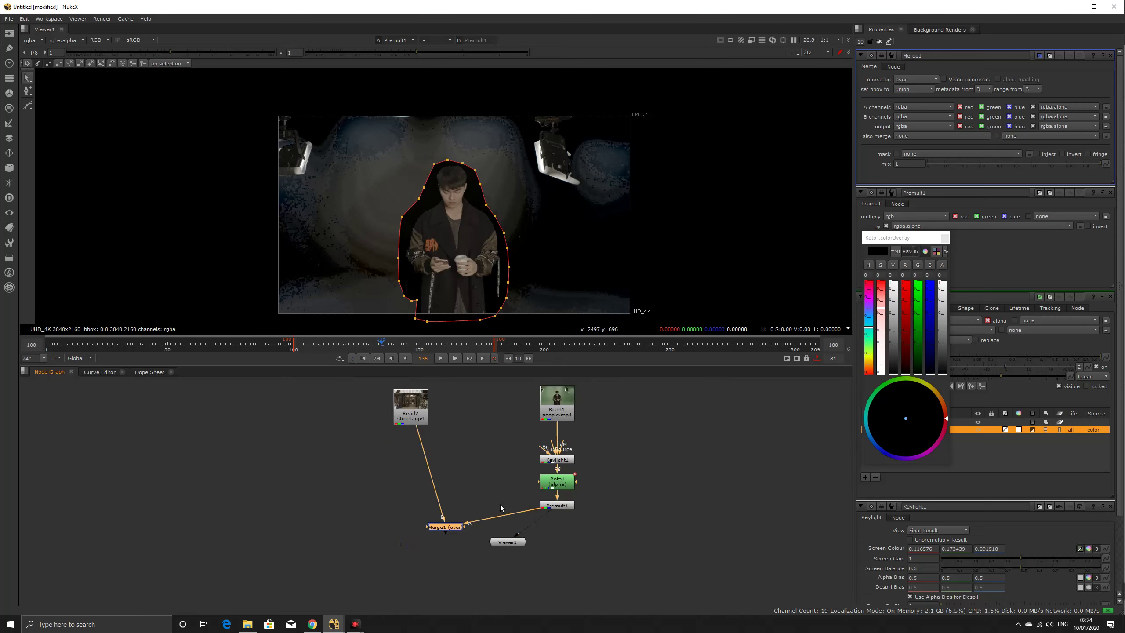
# Step: Align the Merge node level with Premult1, place the Viewer node below it, and view the merge result
pyautogui.moveTo(507, 541); pyautogui.dragTo(507, 555)
pyautogui.moveTo(452, 527); pyautogui.dragTo(450, 505)
pyautogui.click(504, 557)
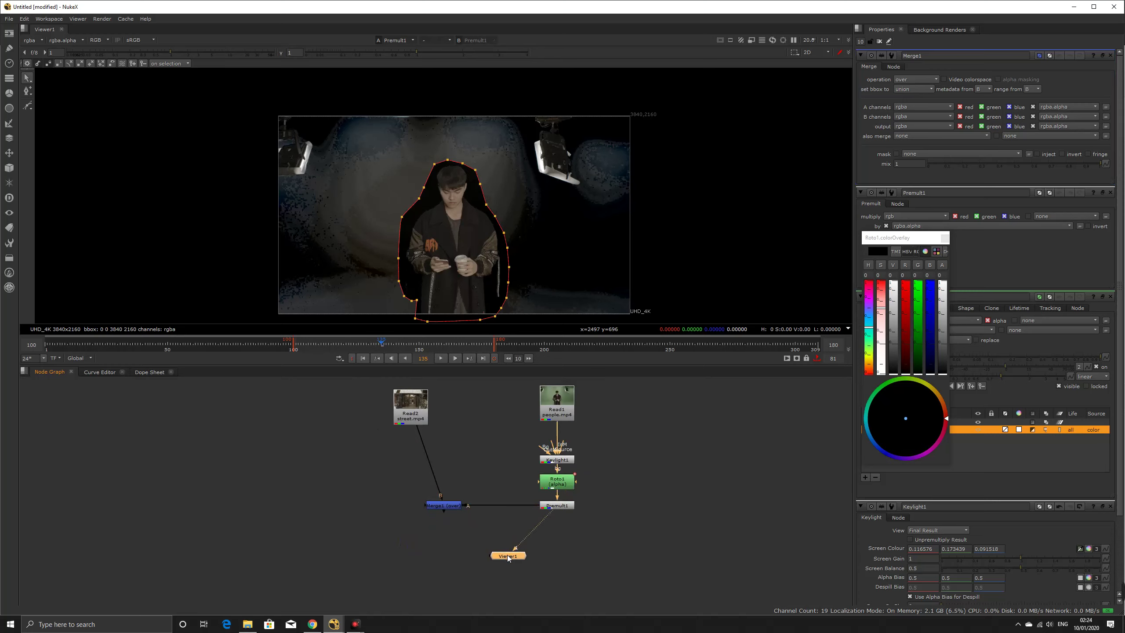
pyautogui.click(459, 506)
pyautogui.press('1')
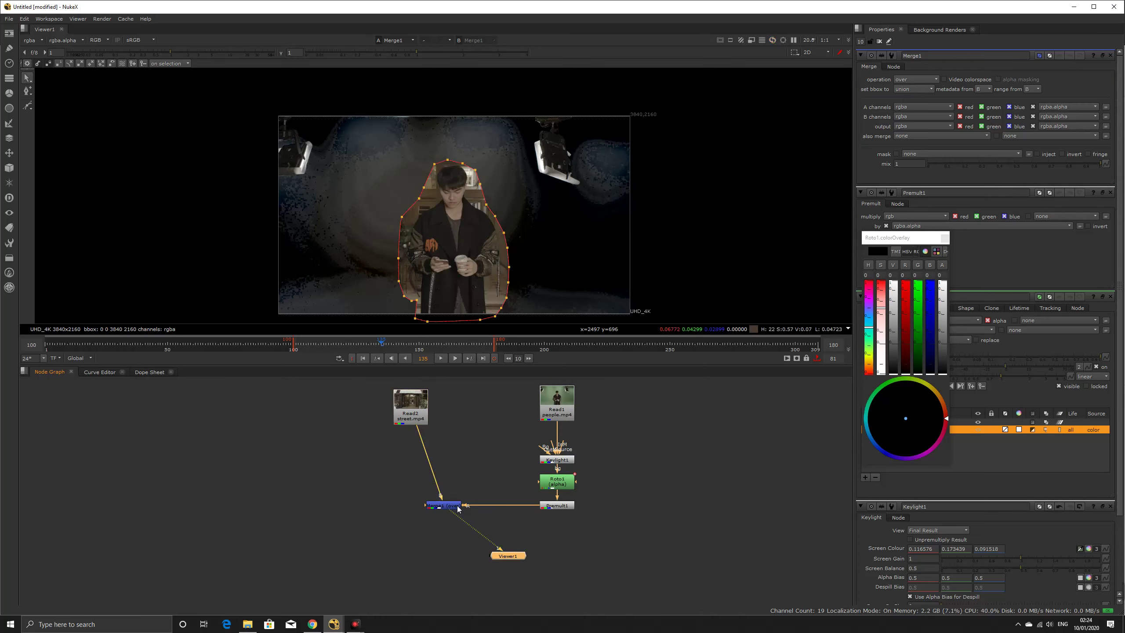
# Step: Compare the street.mp4 and people.mp4 source footage with the Merge1 output in the viewer
pyautogui.click(414, 410)
pyautogui.press('1')
pyautogui.click(550, 416)
pyautogui.press('1')
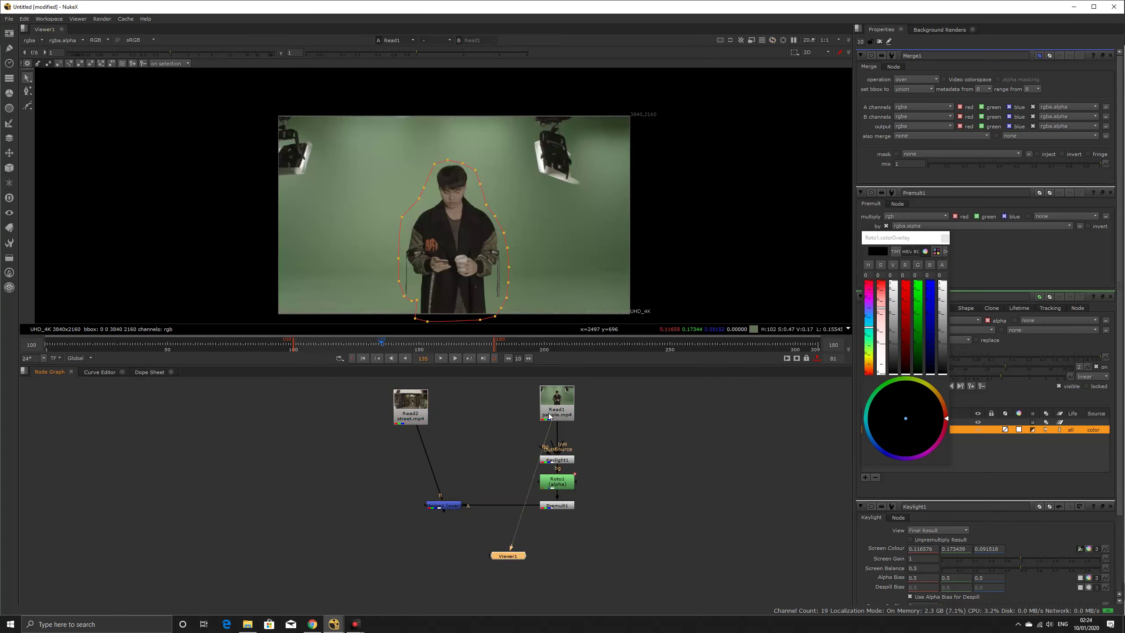
pyautogui.click(440, 506)
pyautogui.press('1')
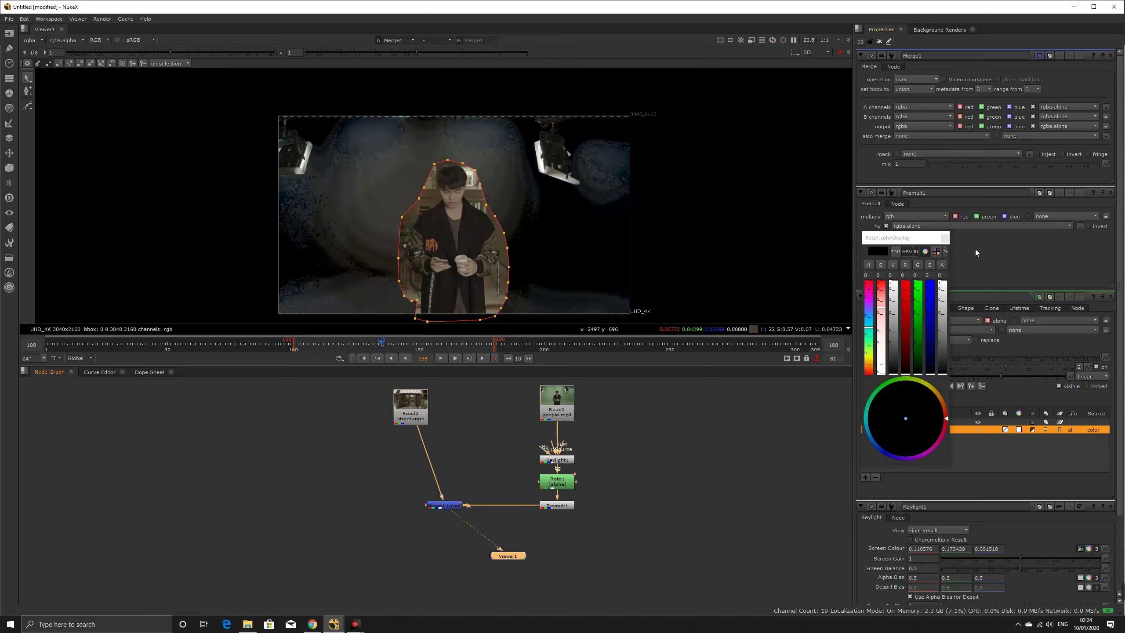
# Step: Close the colour picker and compare the Premult1, Roto1, Keylight1 and Merge1 outputs in the viewer
pyautogui.click(945, 238)
pyautogui.click(561, 508)
pyautogui.press('1')
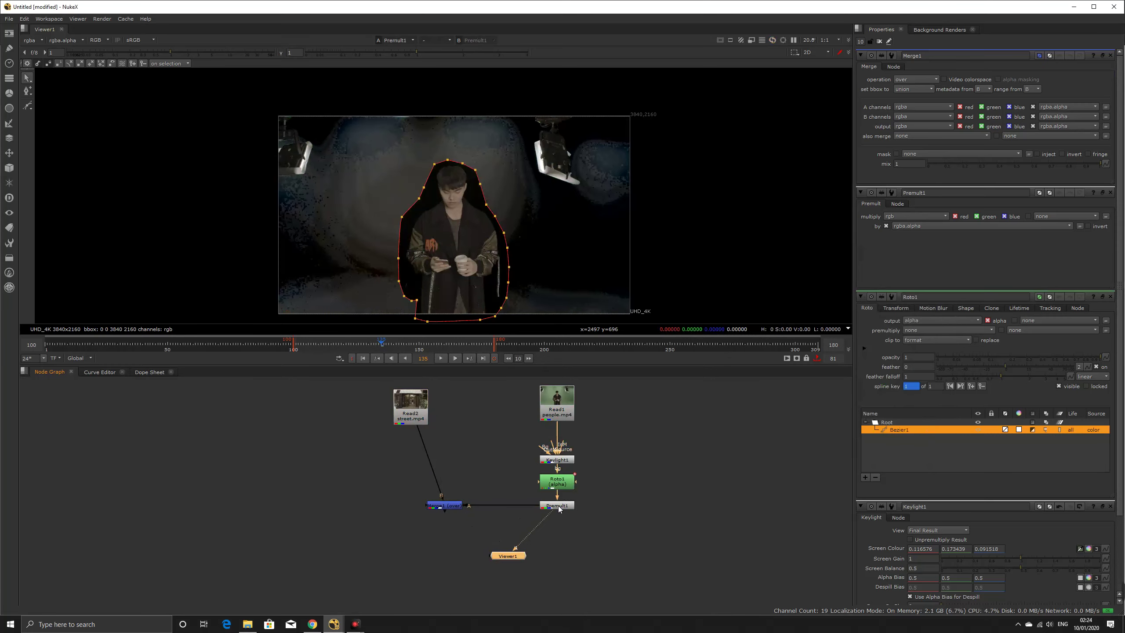
pyautogui.click(558, 490)
pyautogui.press('1')
pyautogui.click(558, 461)
pyautogui.press('1')
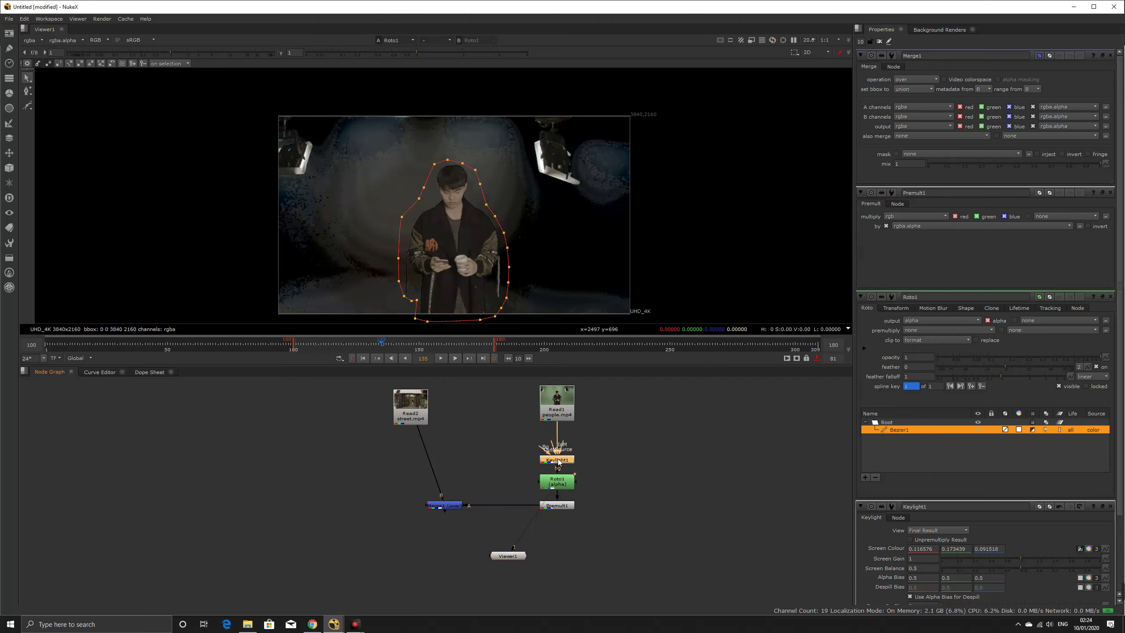
pyautogui.click(556, 506)
pyautogui.press('1')
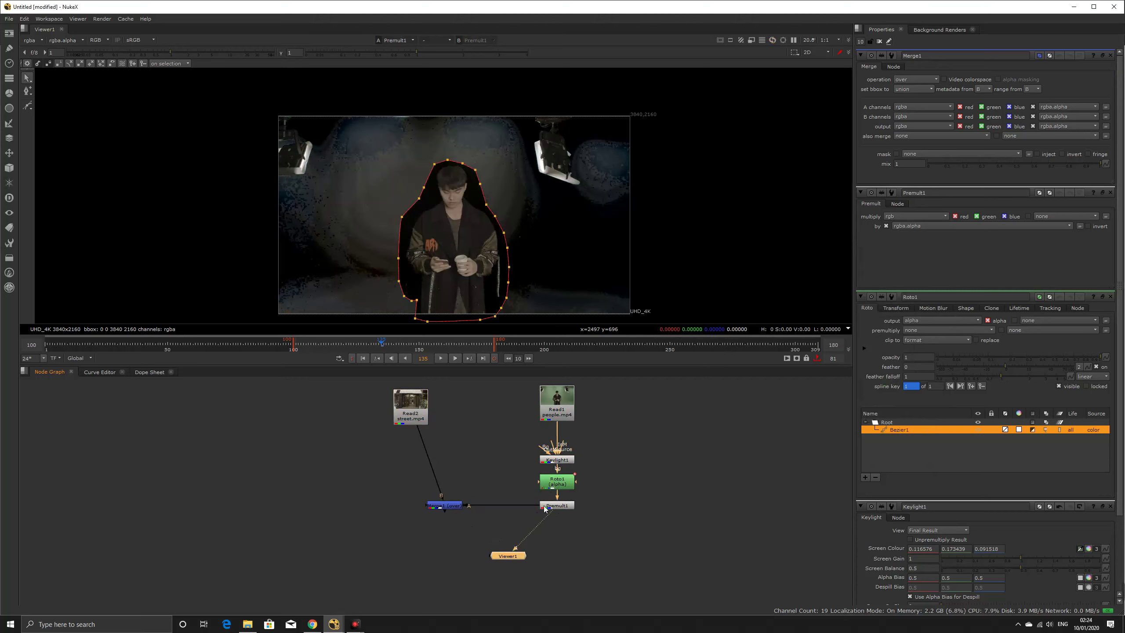
pyautogui.click(445, 507)
pyautogui.press('1')
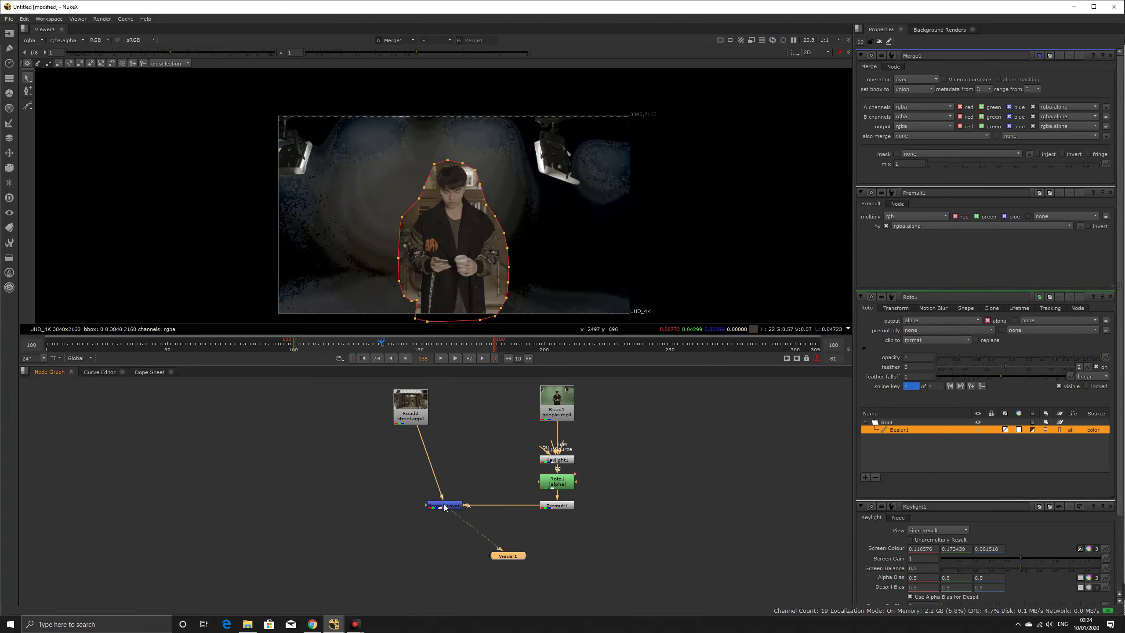
# Step: Bring up the Premult1 and Merge1 properties and check the street.mp4 background for the composite
pyautogui.doubleClick(559, 506)
pyautogui.click(446, 506)
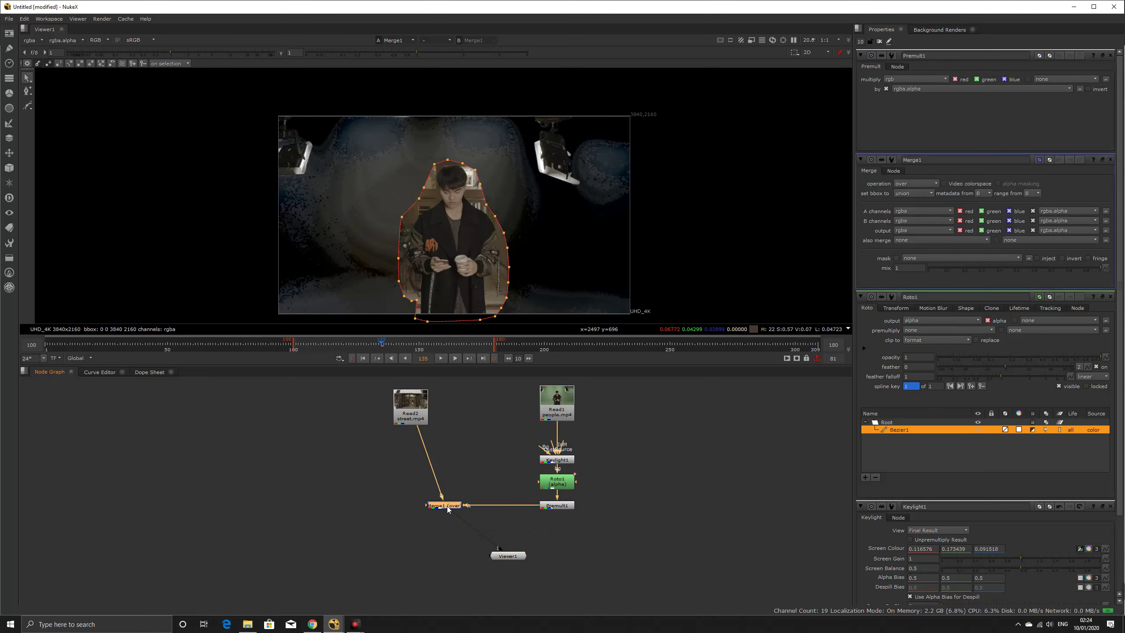
pyautogui.doubleClick(446, 506)
pyautogui.click(417, 401)
pyautogui.press('1')
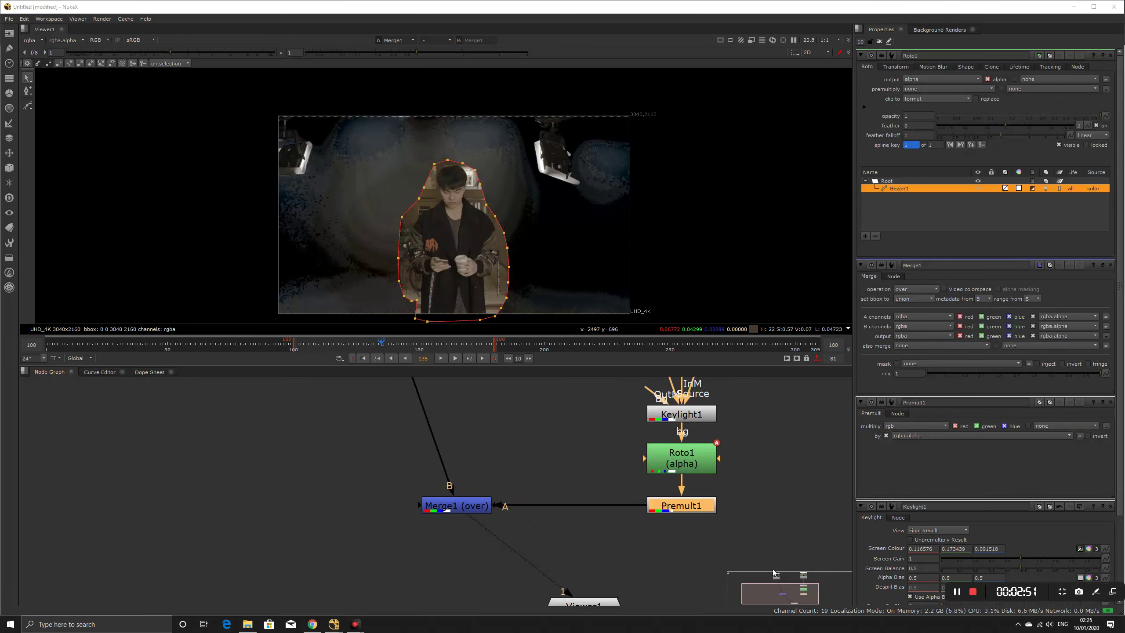
# Step: Set the alpha of the Roto1 Bezier shape's colour to 0
pyautogui.doubleClick(681, 505)
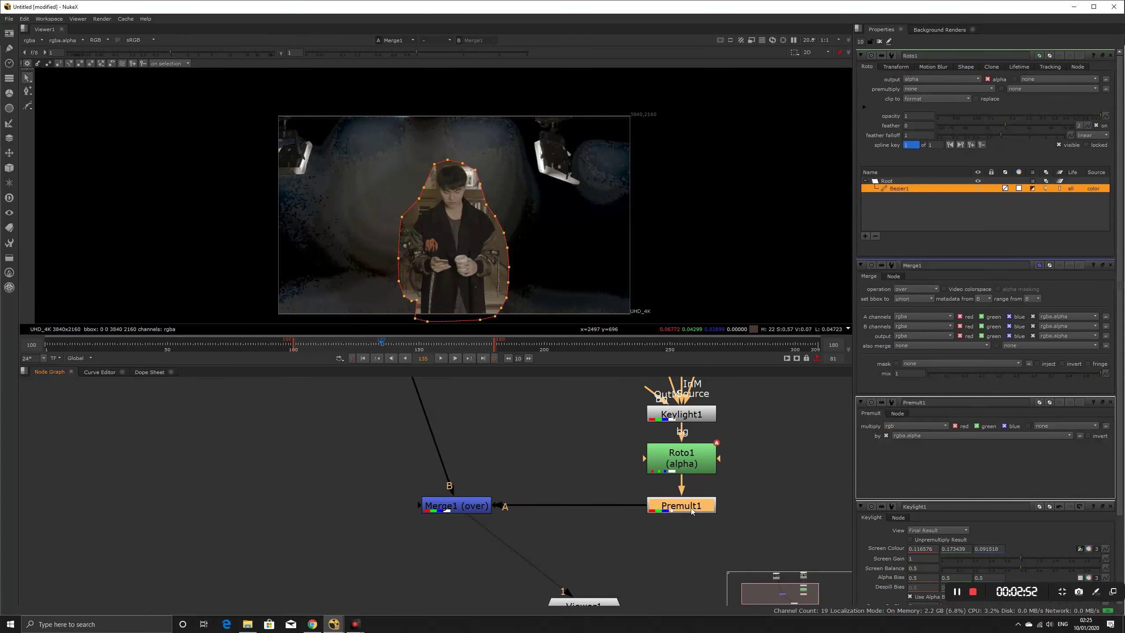
pyautogui.click(1019, 293)
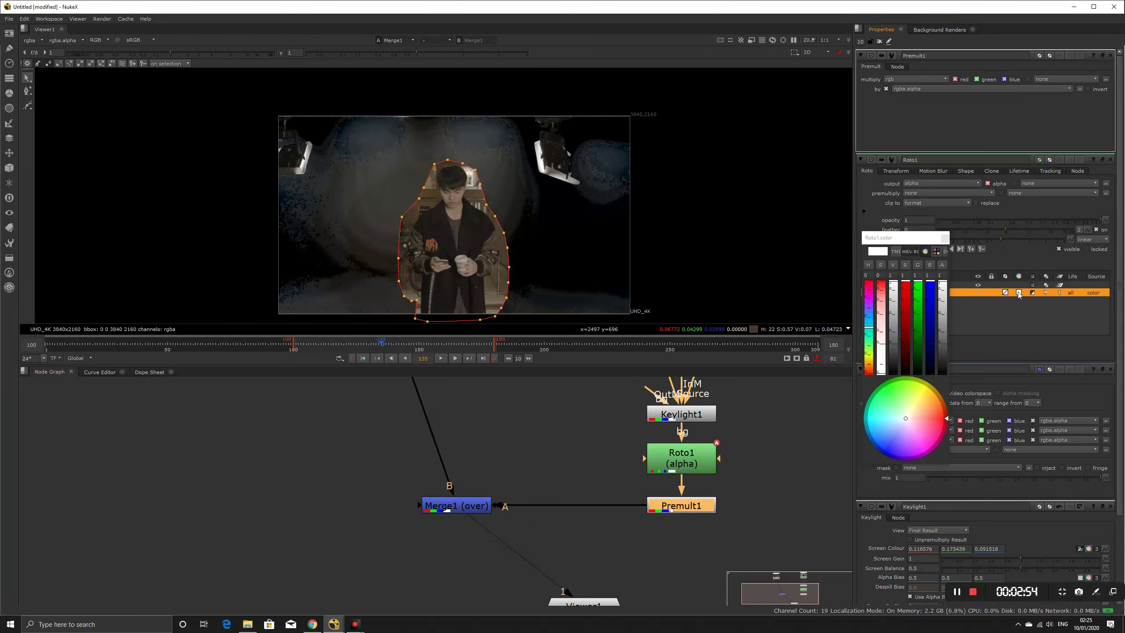
pyautogui.moveTo(944, 283); pyautogui.dragTo(942, 374)
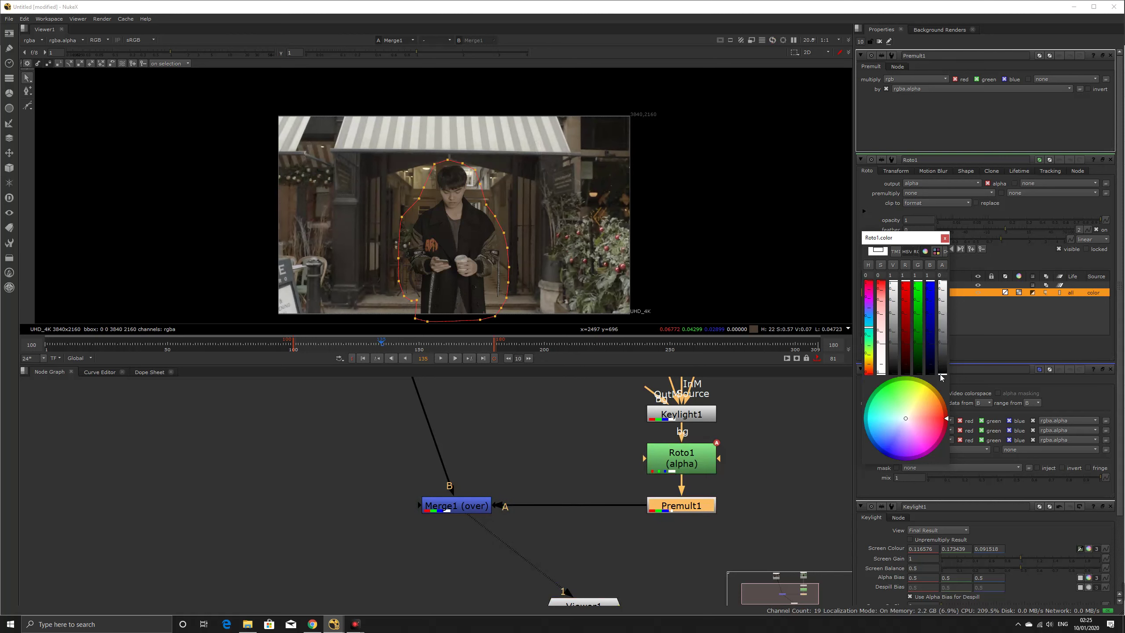
# Step: Close the Roto1 colour picker and frame the complete node tree from both source clips to the Viewer
pyautogui.click(946, 239)
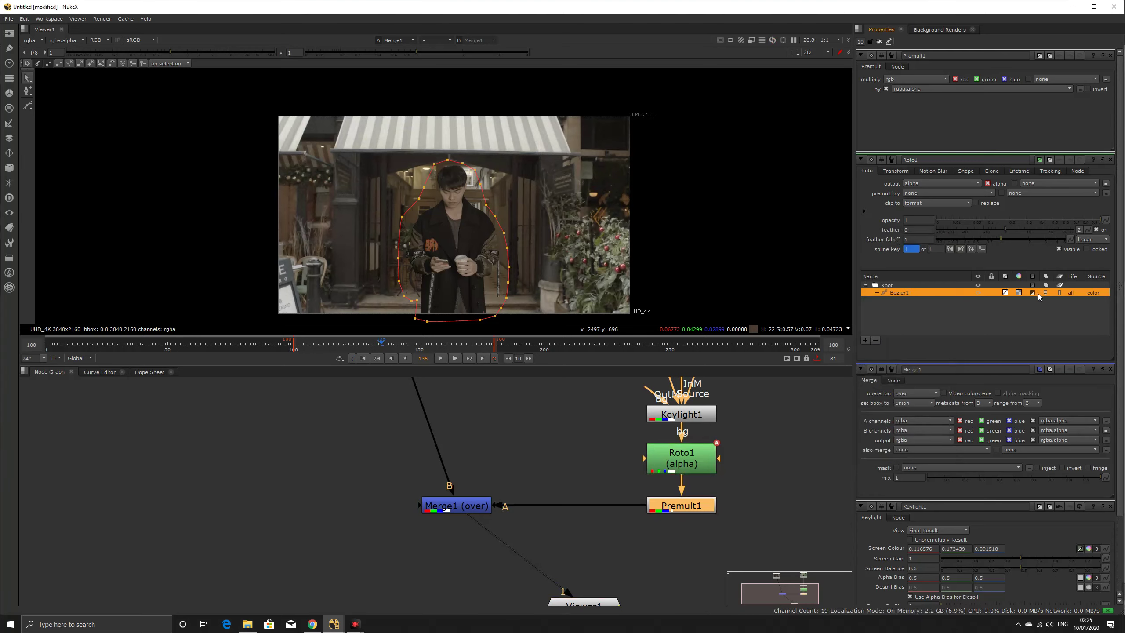
pyautogui.scroll(-3, 747, 442)
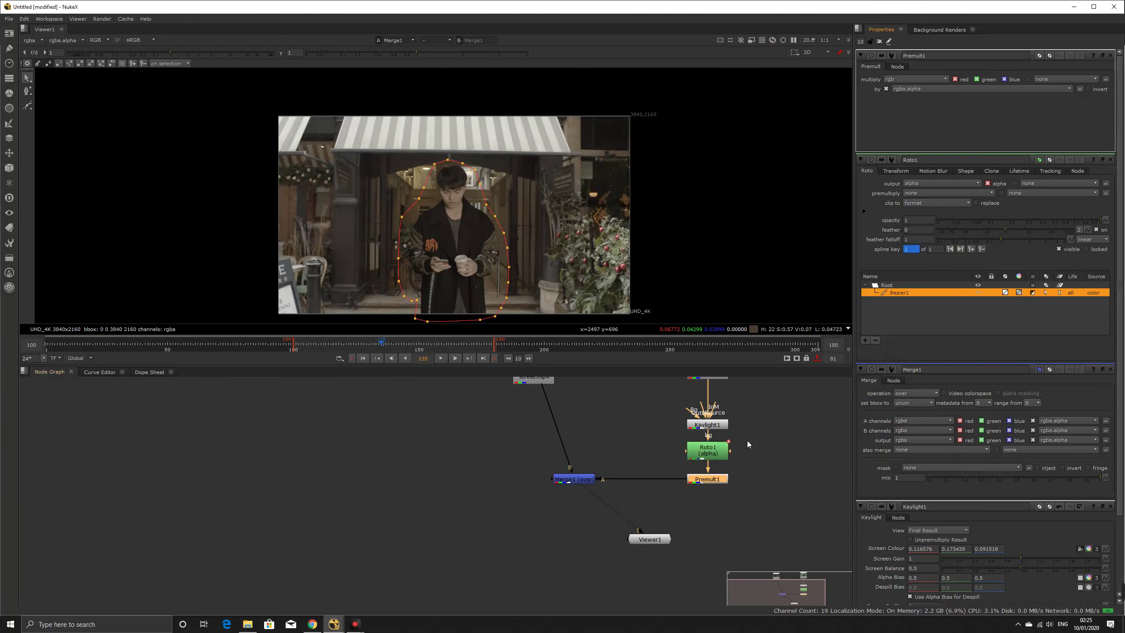
pyautogui.press('space')
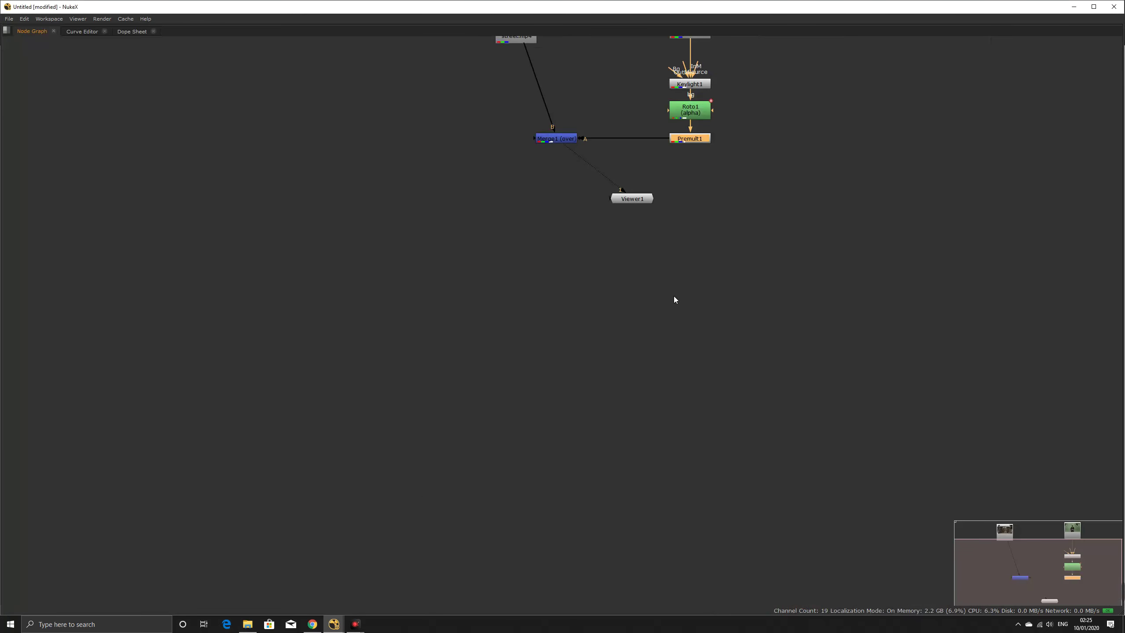
pyautogui.press('space')
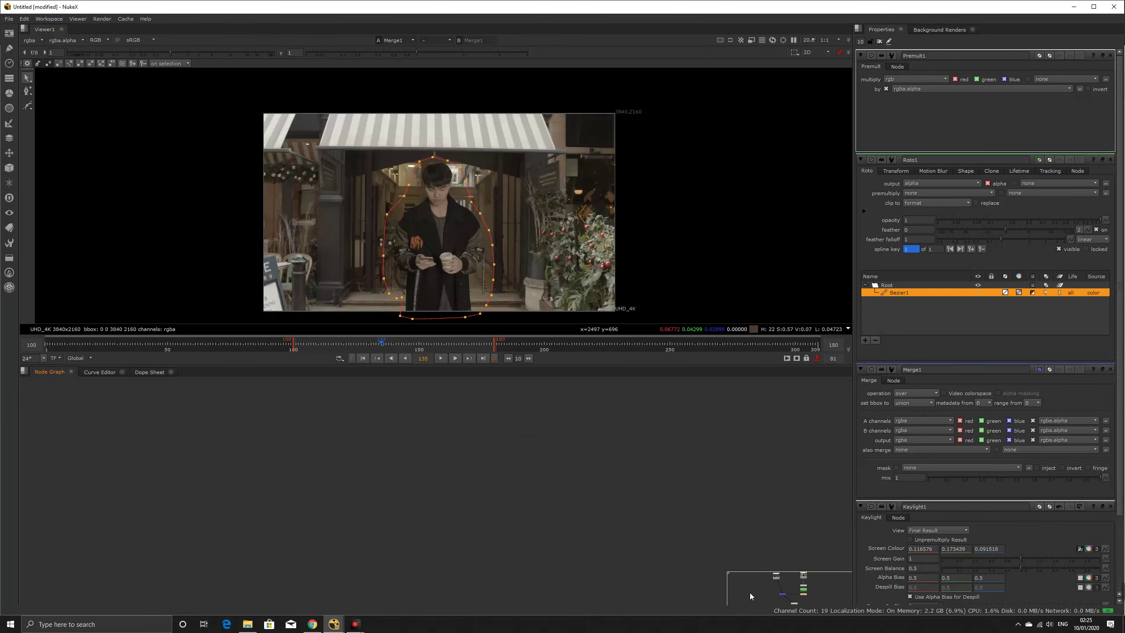
pyautogui.press('f')
pyautogui.scroll(-2, 553, 494)
pyautogui.scroll(2, 557, 472)
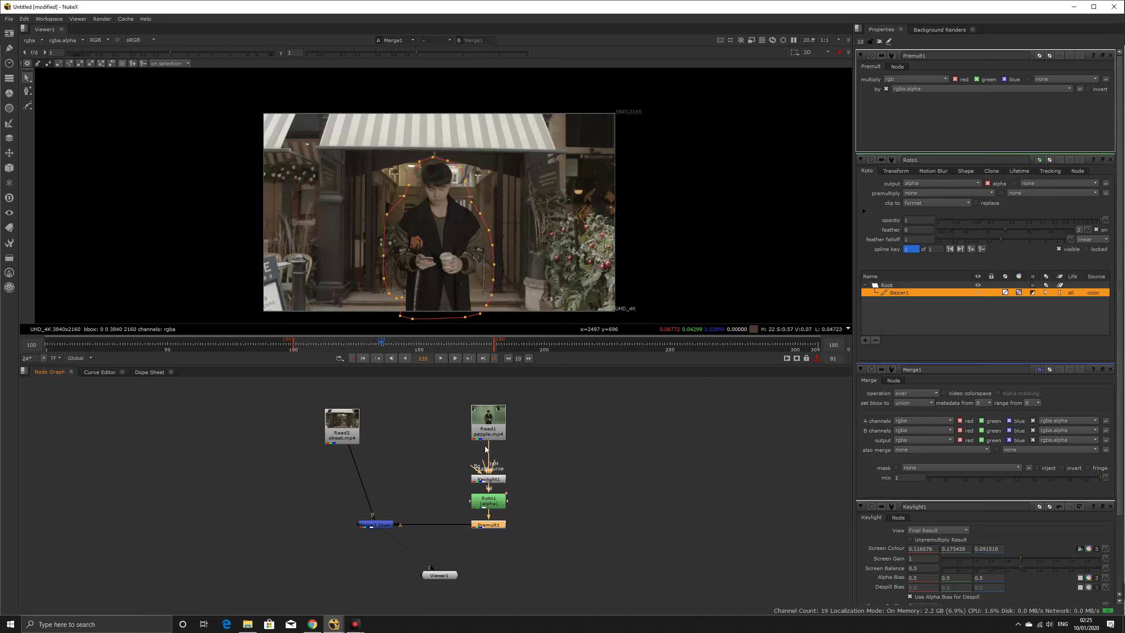
# Step: Play back the Merge1 composite, in the normal layout and in the maximized viewer, to check the keyed man over the street
pyautogui.click(441, 358)
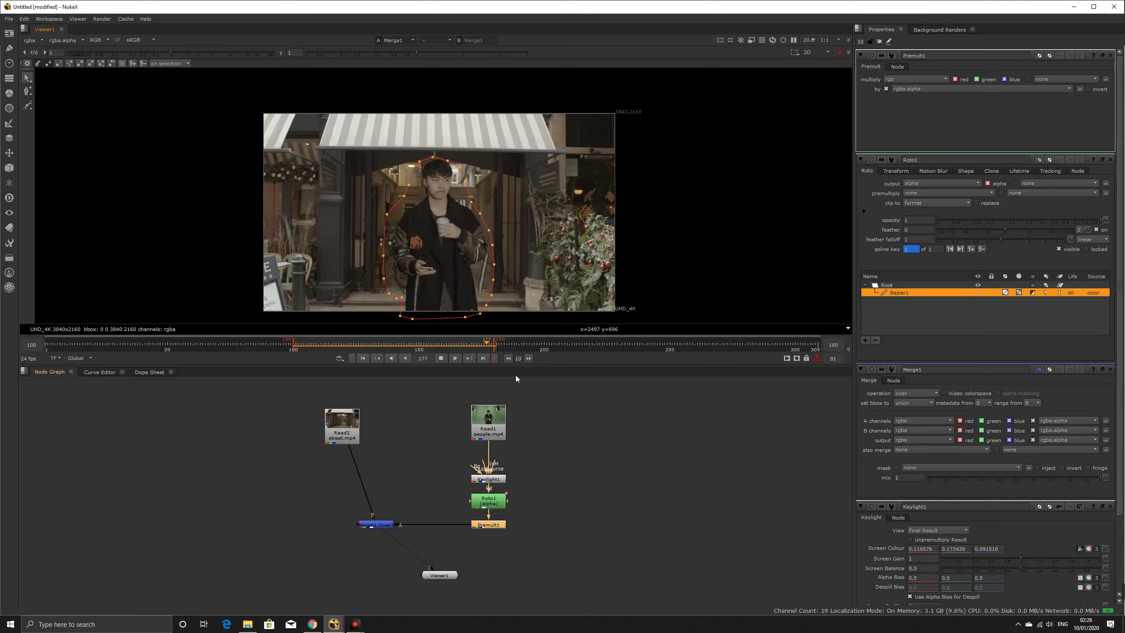
pyautogui.click(442, 358)
pyautogui.moveTo(1014, 592)
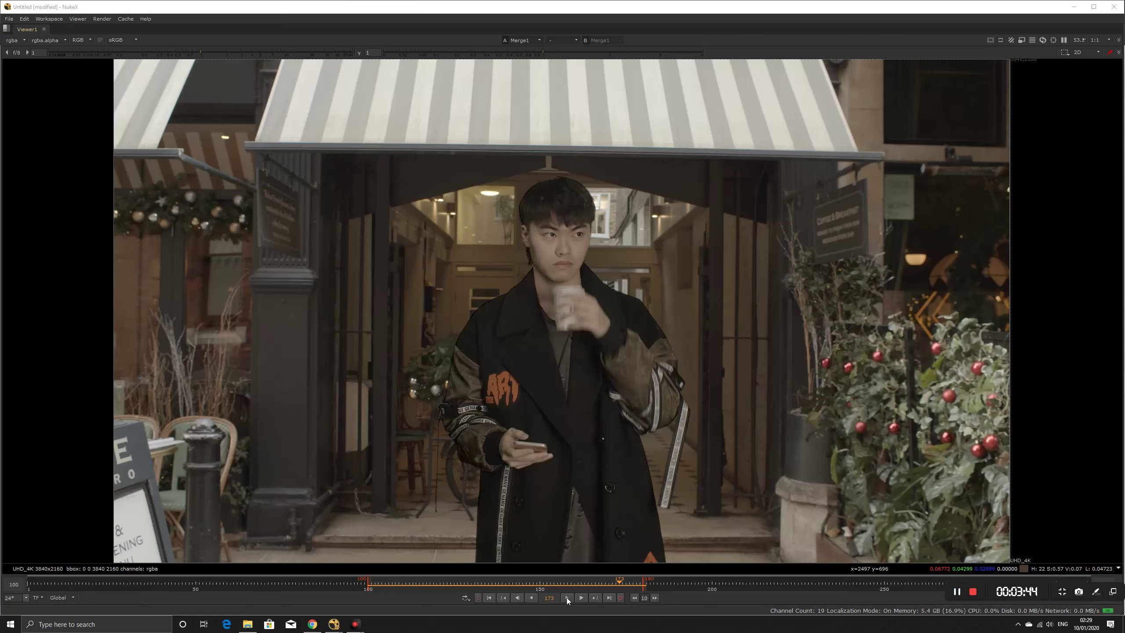
pyautogui.click(566, 598)
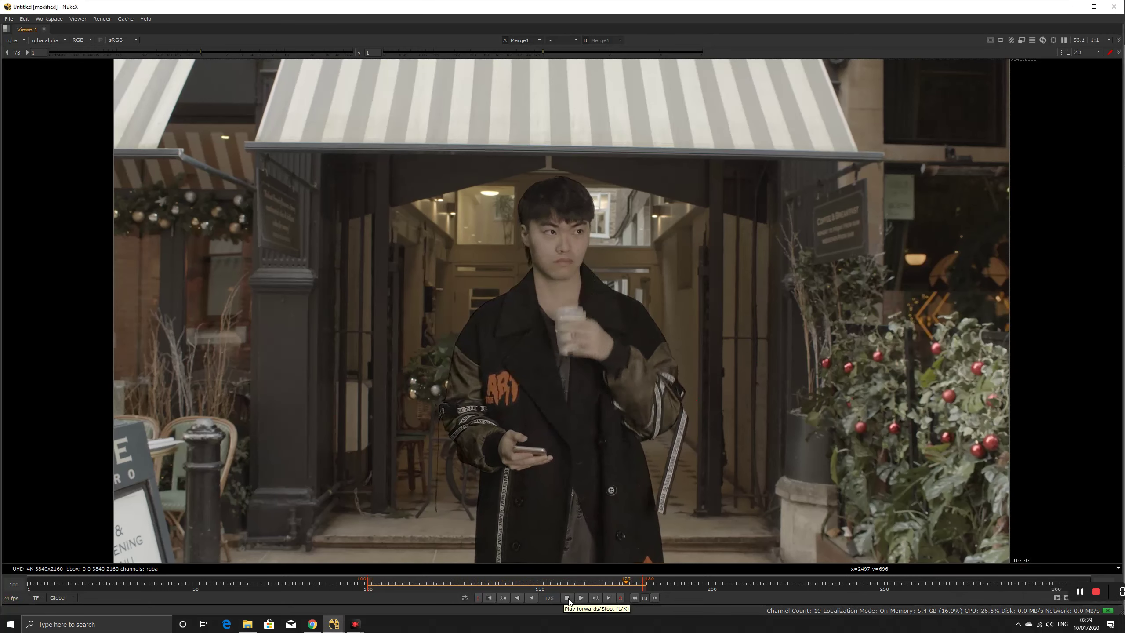
pyautogui.click(567, 597)
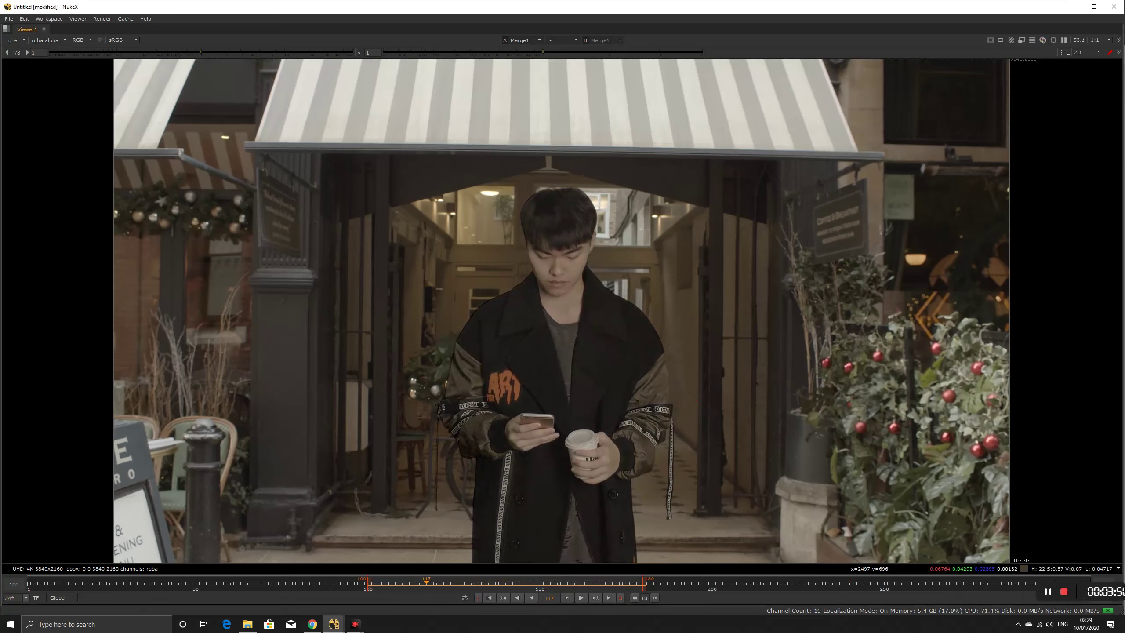